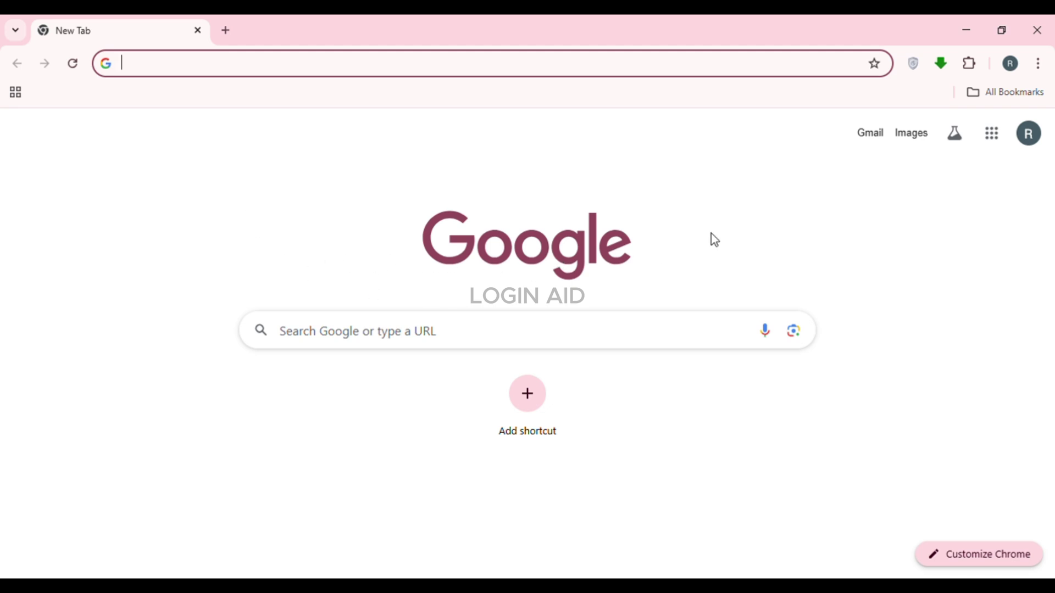
Step: Load the SAP homepage by entering sap.com in Chrome's address bar
left_click(384, 218)
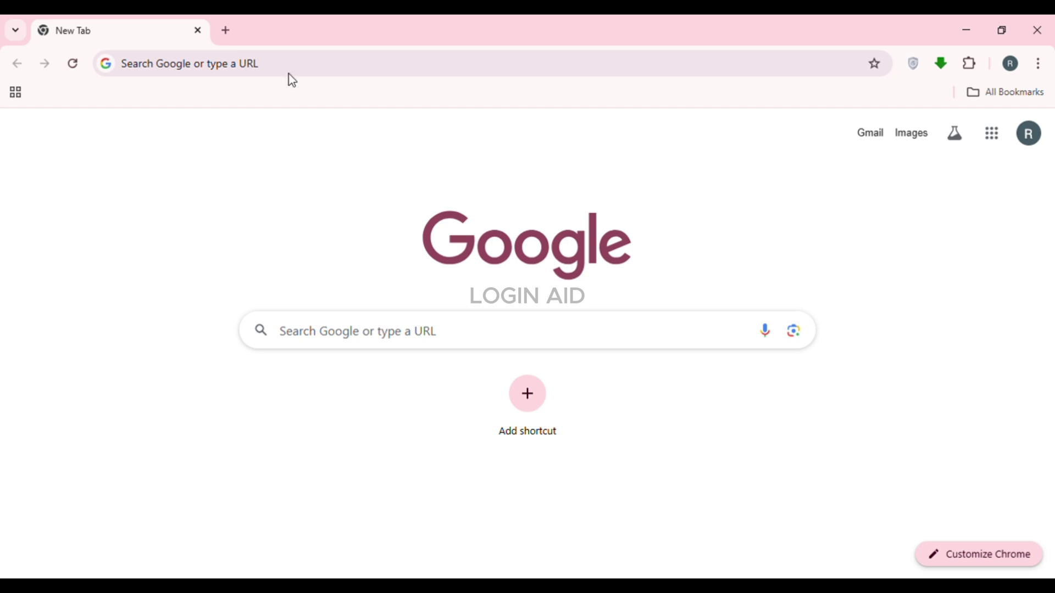
left_click(215, 76)
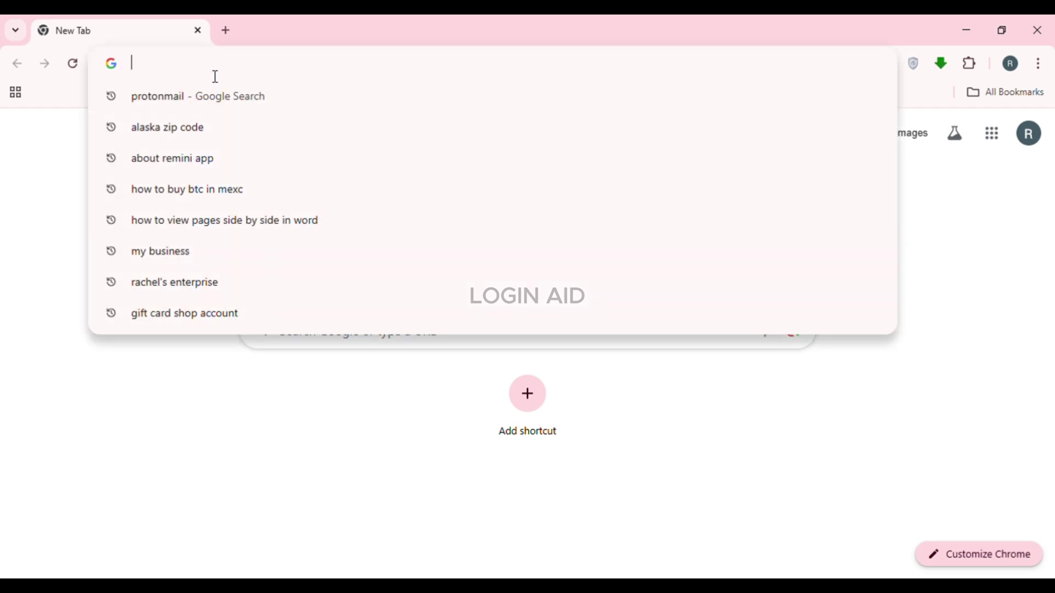
type("sap.com")
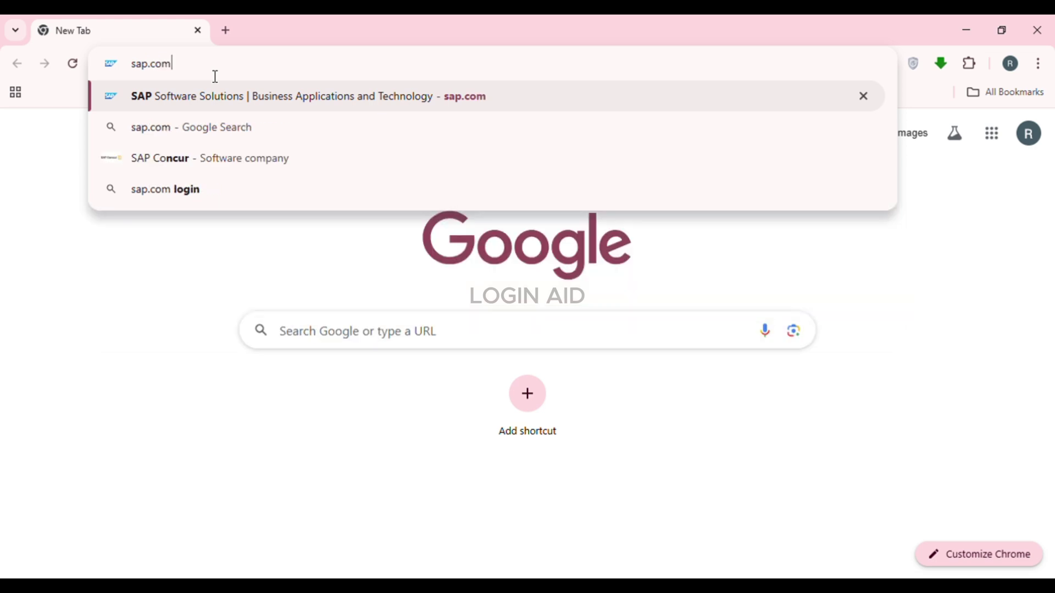
key("Return")
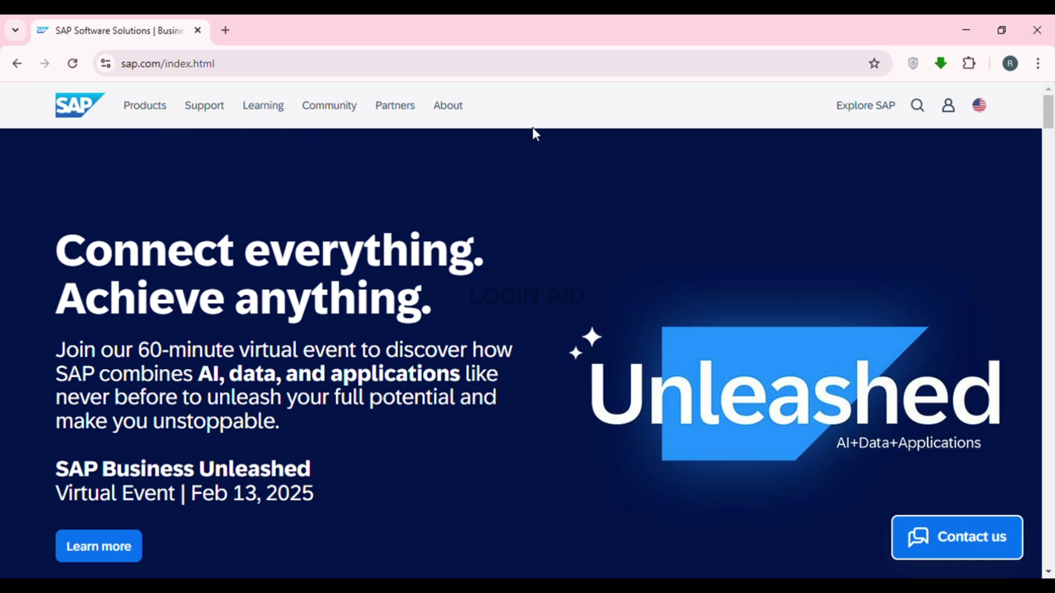
Step: From the account icon's login dialog, choose 'Create your SAP account' to reach the registration form
left_click(947, 112)
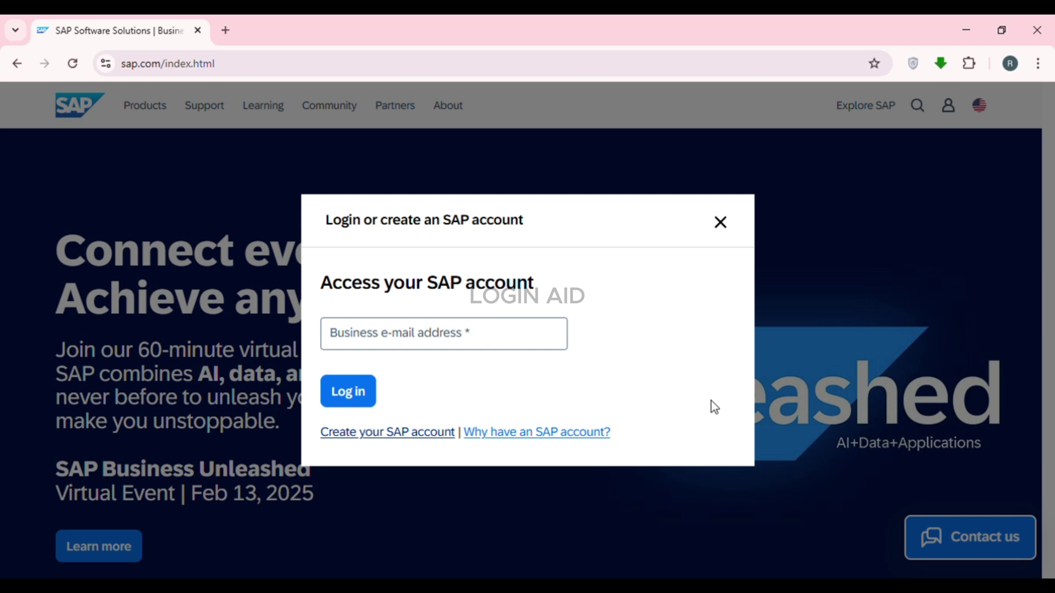
left_click(412, 339)
left_click(418, 437)
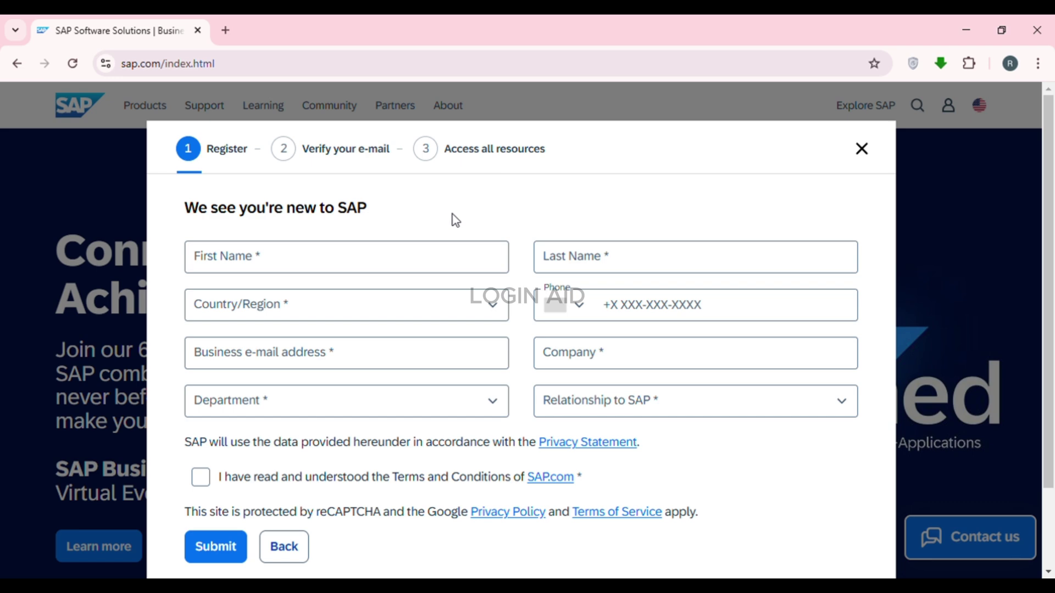
Step: Enter the user's first and last name, United States as country, and phone number
left_click(274, 272)
type("Rachel")
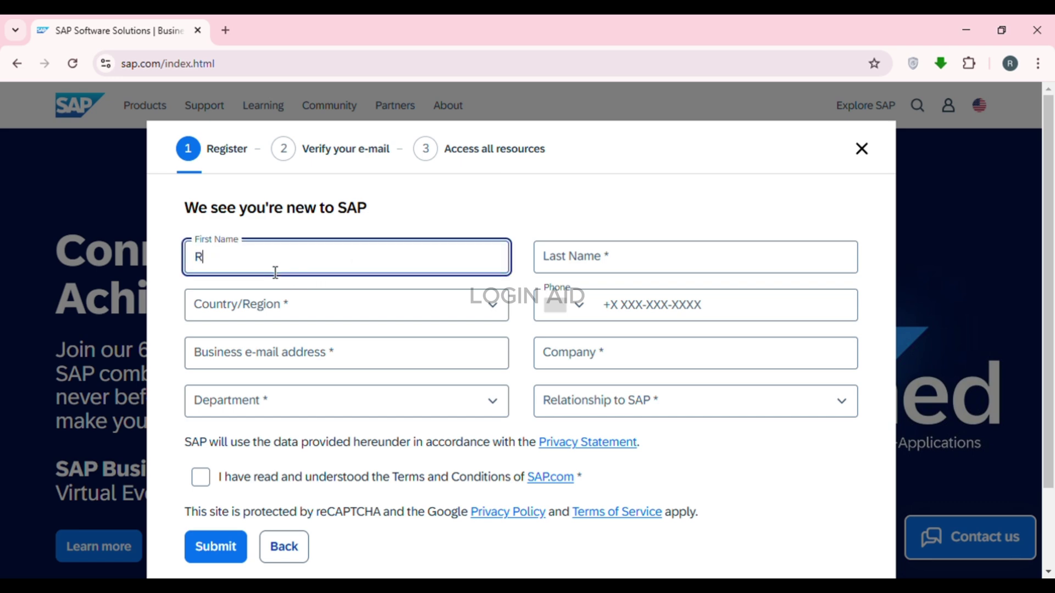
left_click(575, 259)
type("Green")
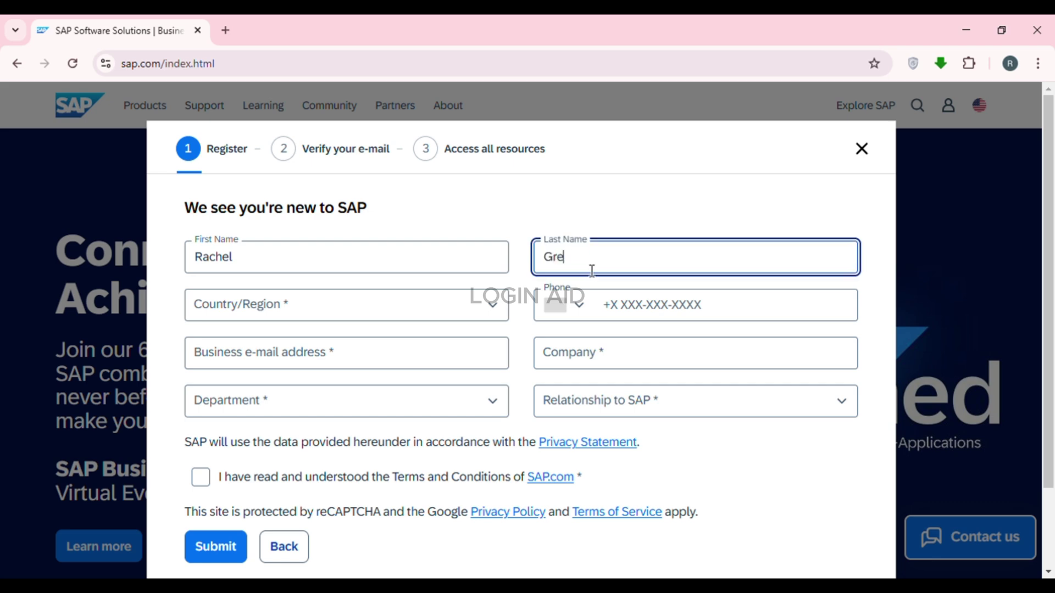
left_click(336, 314)
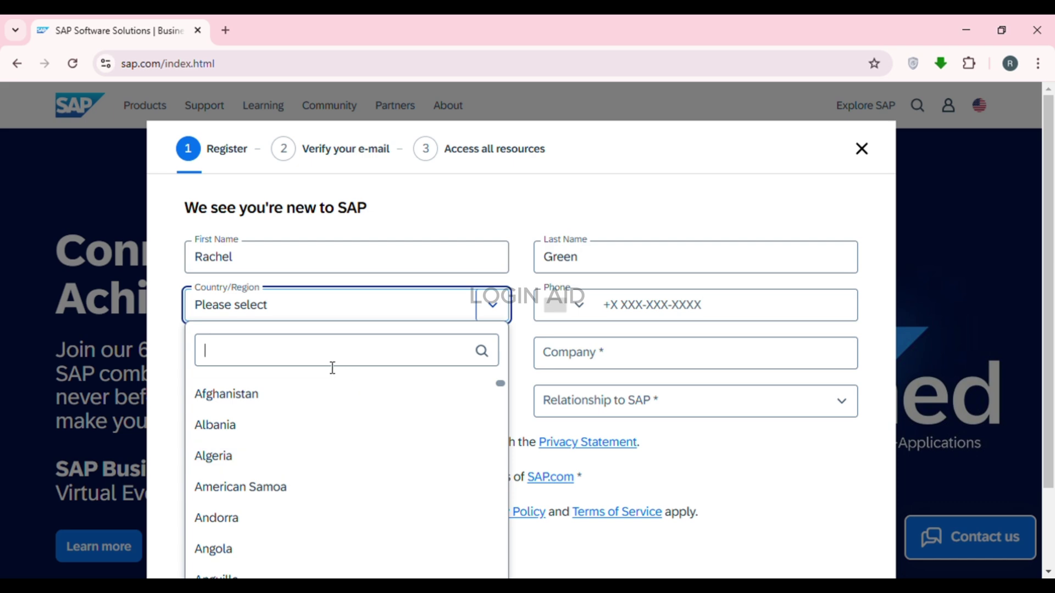
type("u")
left_click(284, 520)
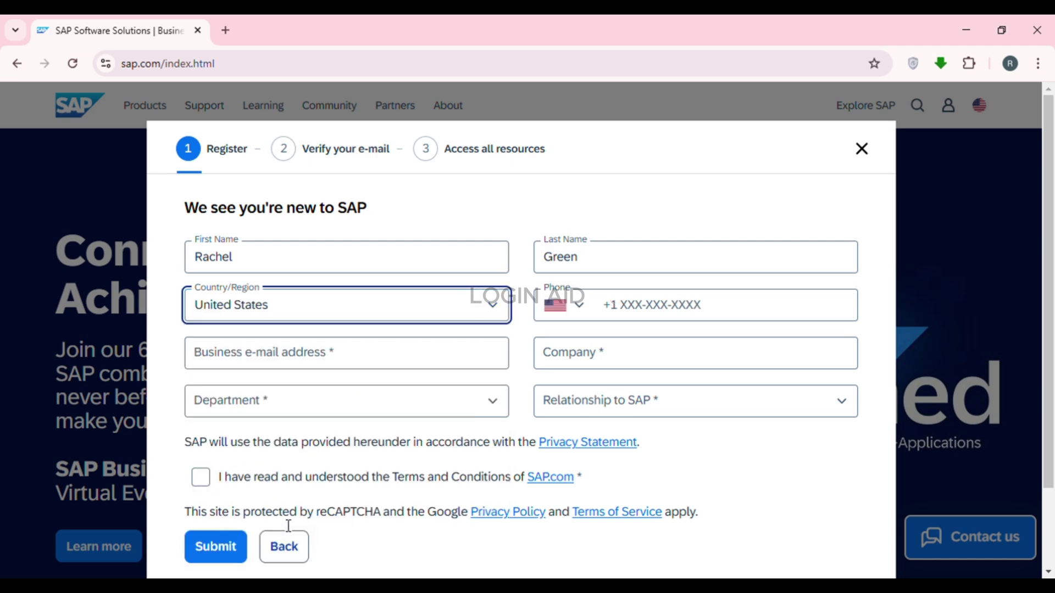
left_click(639, 317)
type("98")
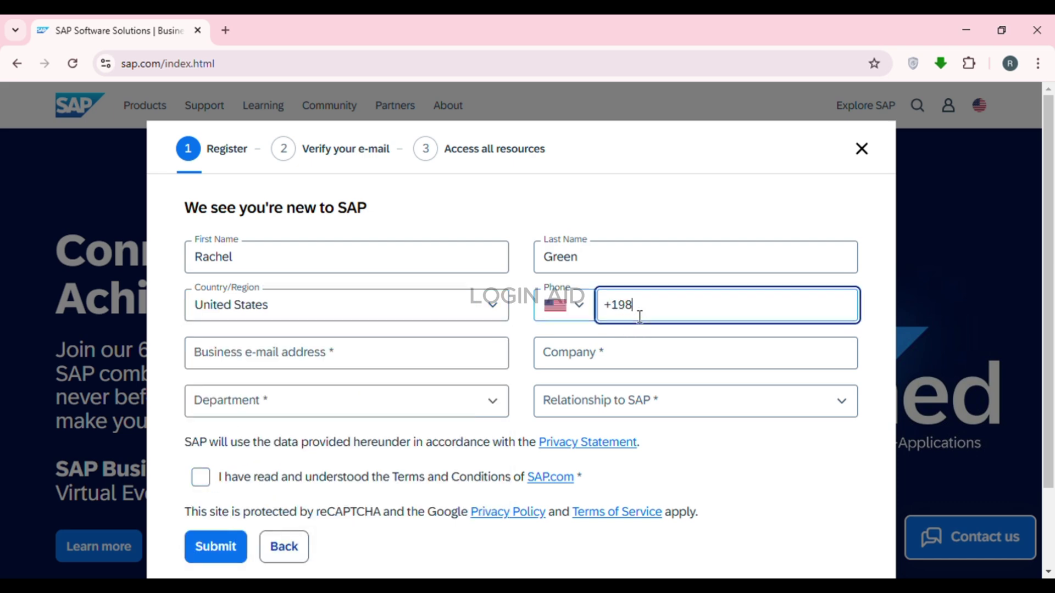
type("7867889")
Step: Add the business e-mail and company name, pick Business Intelligence and Customer, accept terms, and submit
left_click(302, 356)
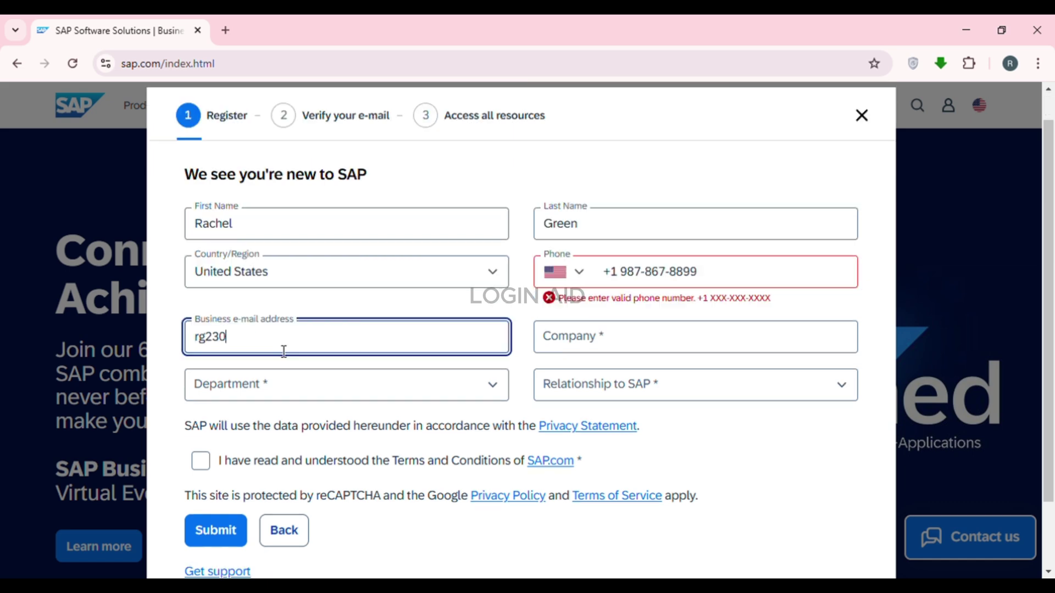
left_click(599, 350)
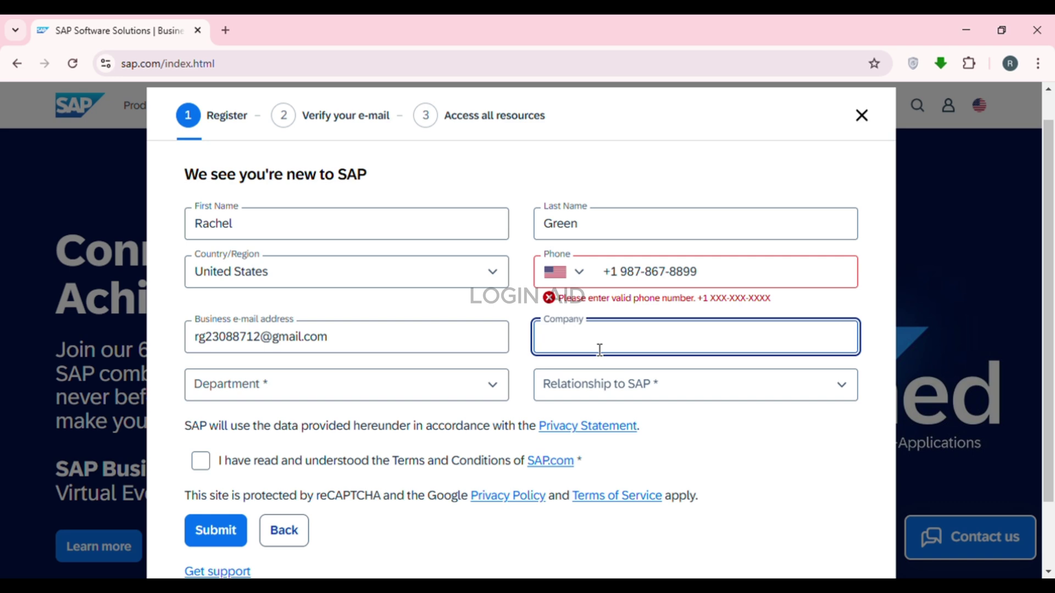
type("Rachel's Enterprise")
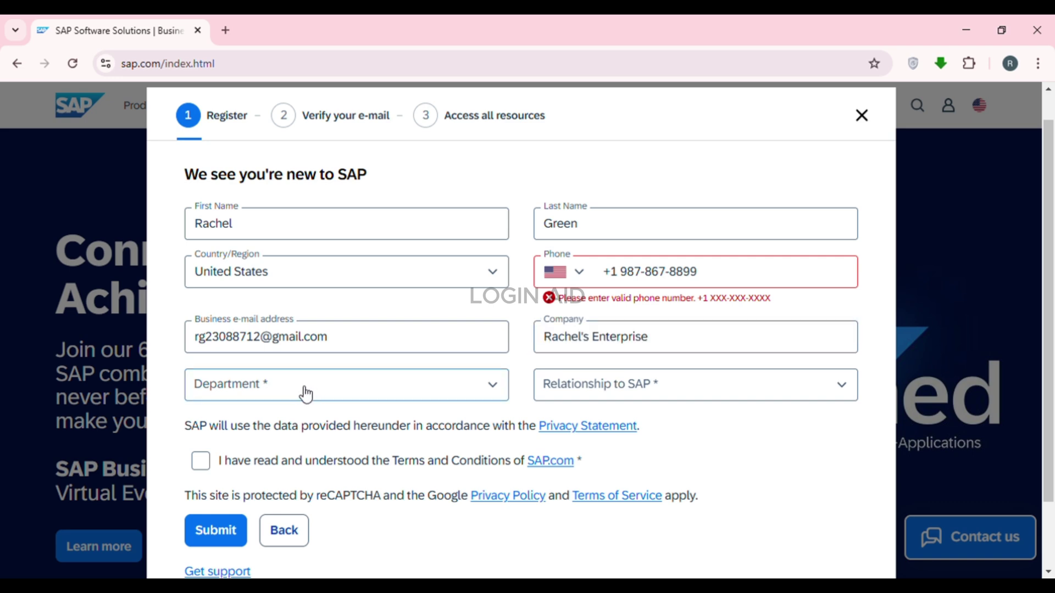
left_click(306, 394)
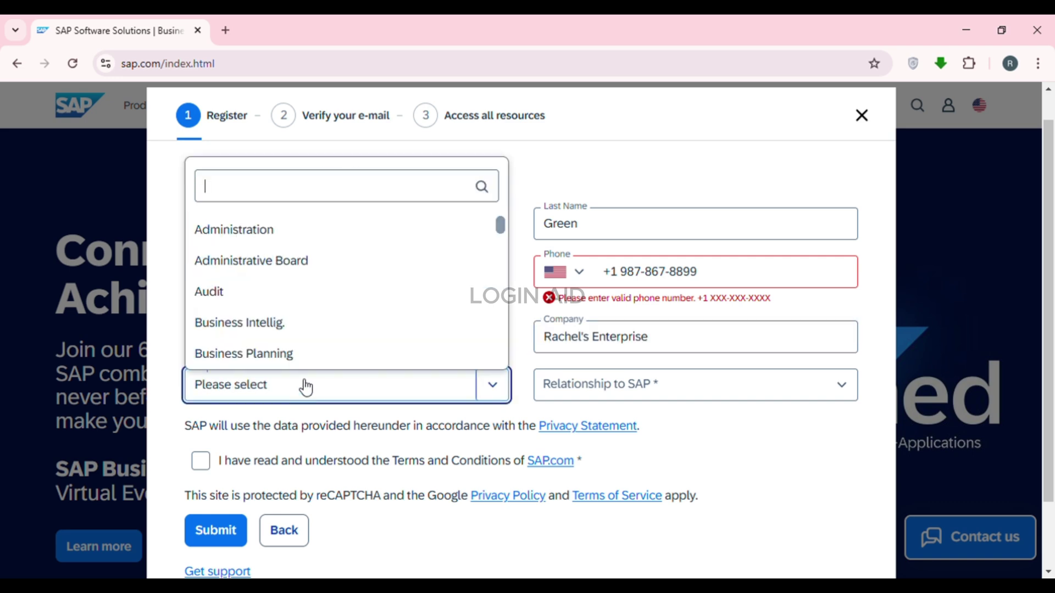
left_click(308, 326)
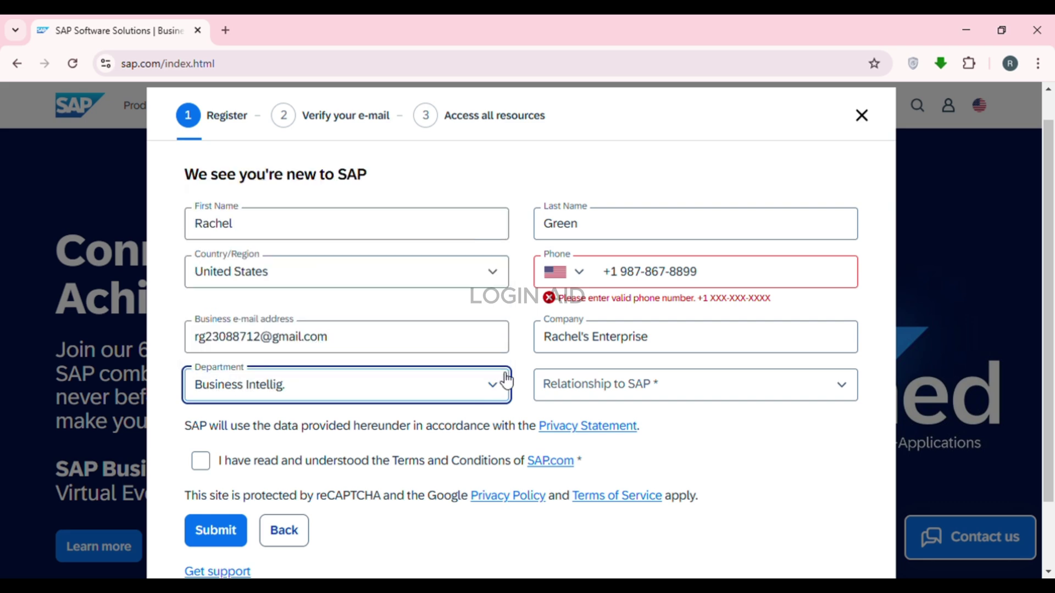
left_click(609, 394)
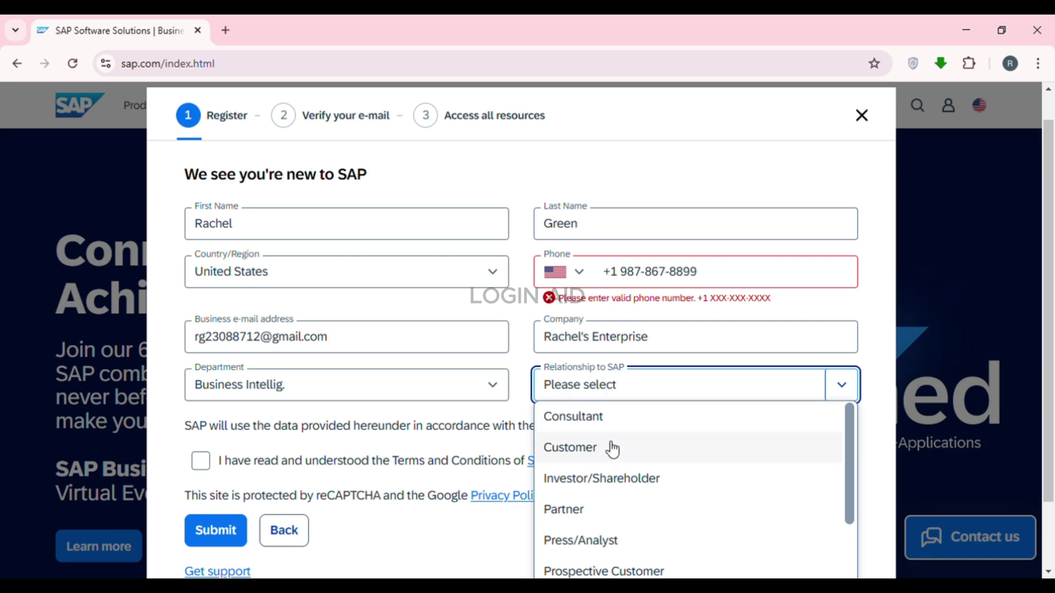
left_click(611, 447)
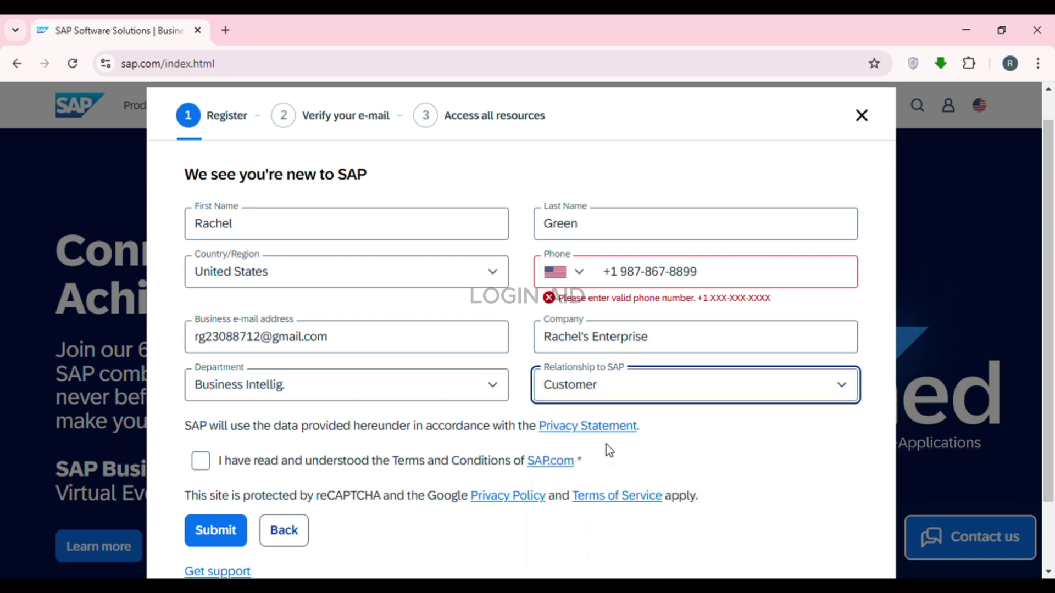
left_click(201, 462)
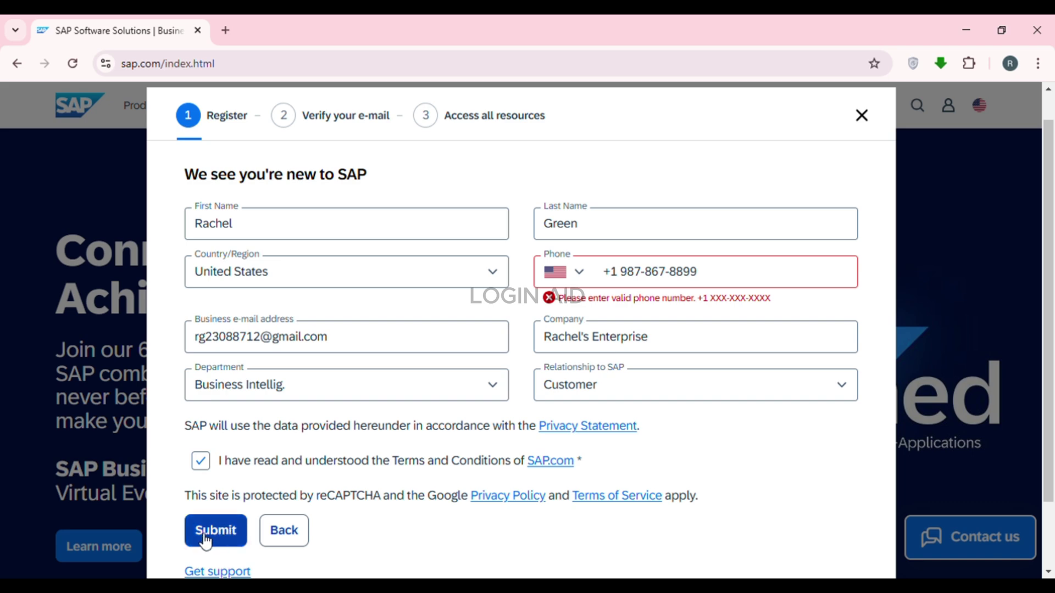
left_click(231, 532)
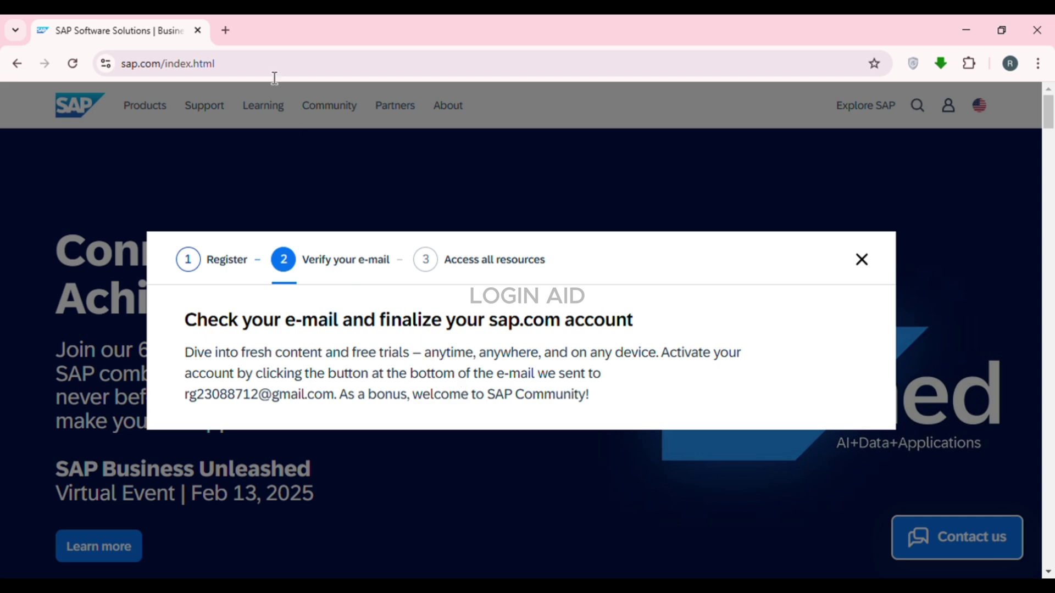
Step: Open gmail.com in a new browser tab
left_click(226, 30)
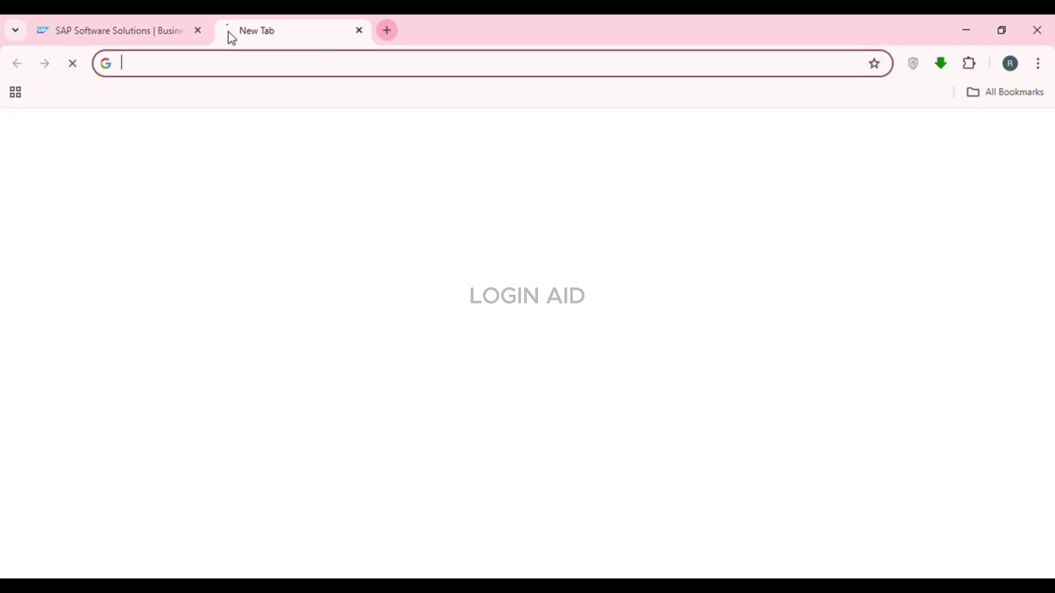
left_click(264, 74)
type("gmail.com")
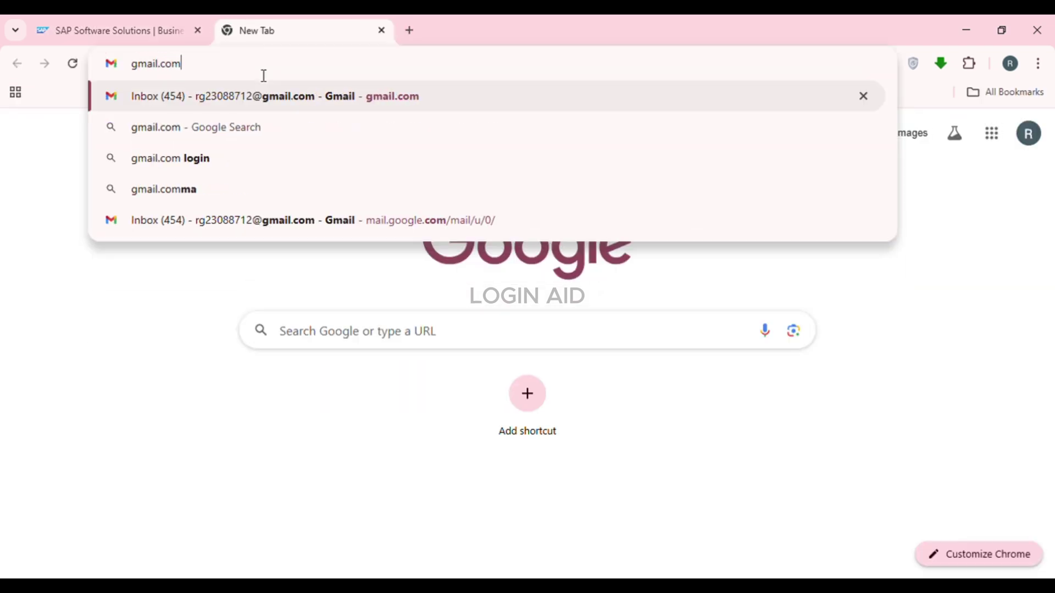
key("Return")
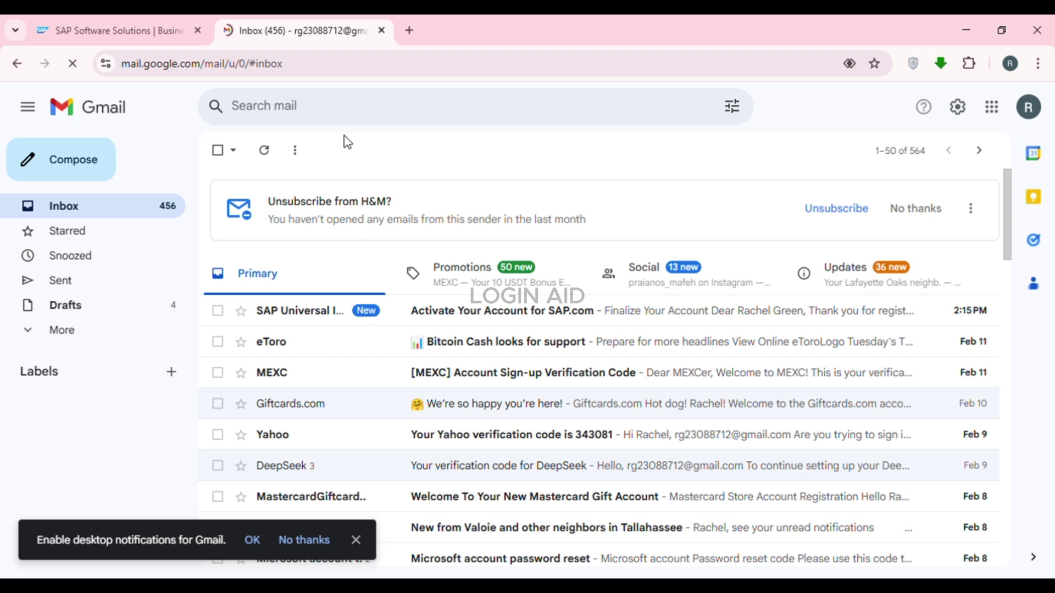
Step: Open the 'Activate Your Account for SAP.com' email and follow its activation link
left_click(346, 312)
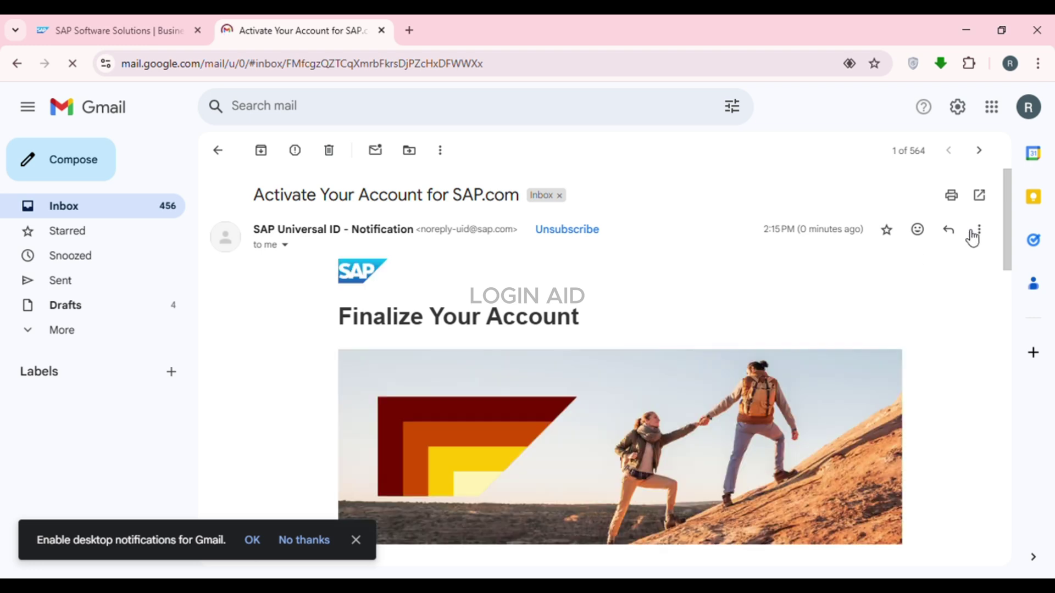
left_click_drag(1013, 216, 1015, 313)
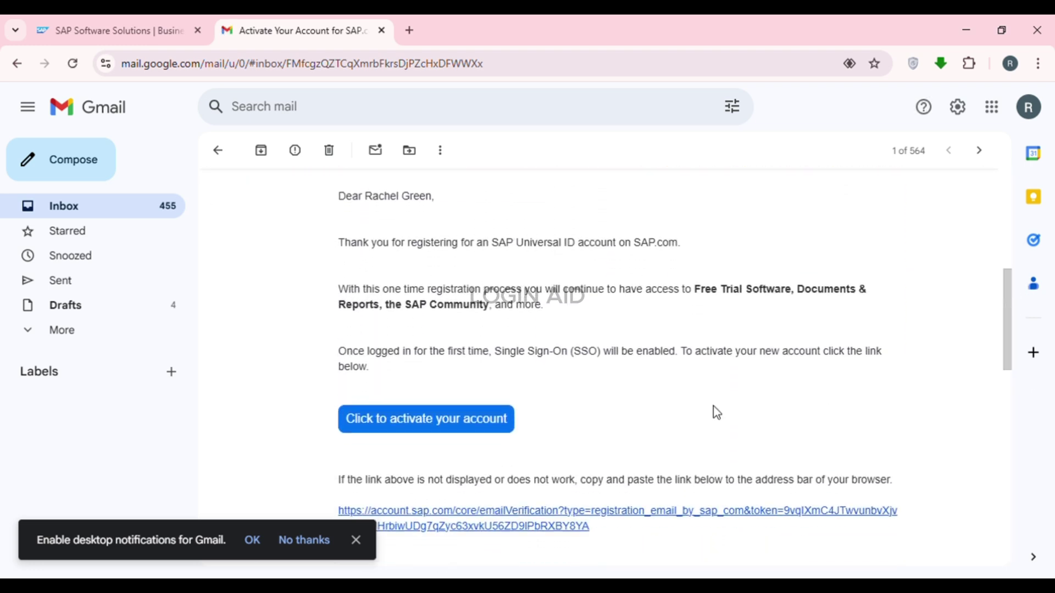
left_click(453, 426)
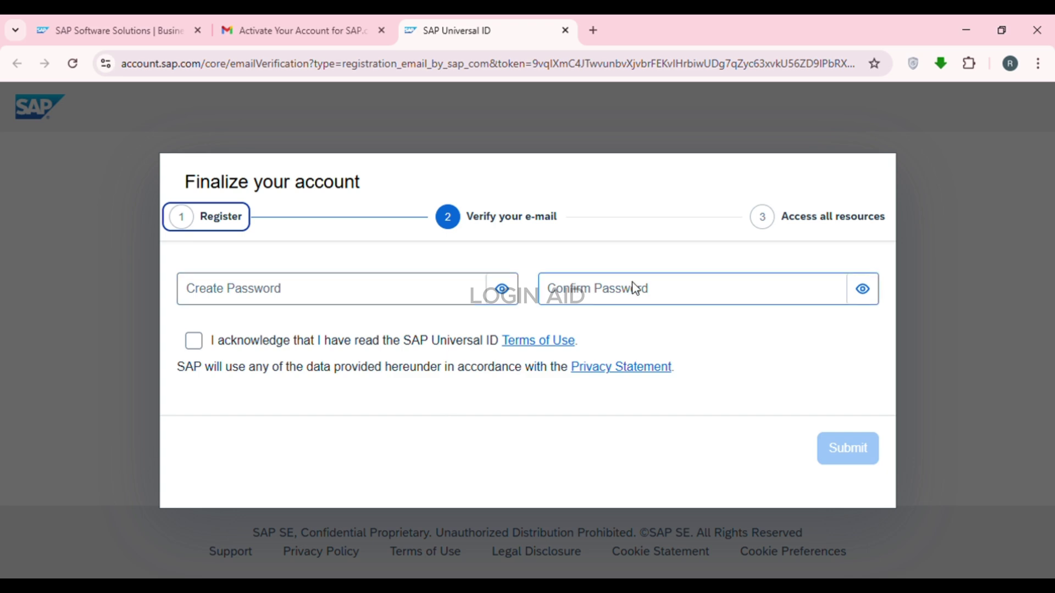
Step: Replace the suggested password with the account password, confirm it, accept the Terms of Use, and submit
left_click(423, 299)
key("ctrl+a")
key("BackSpace")
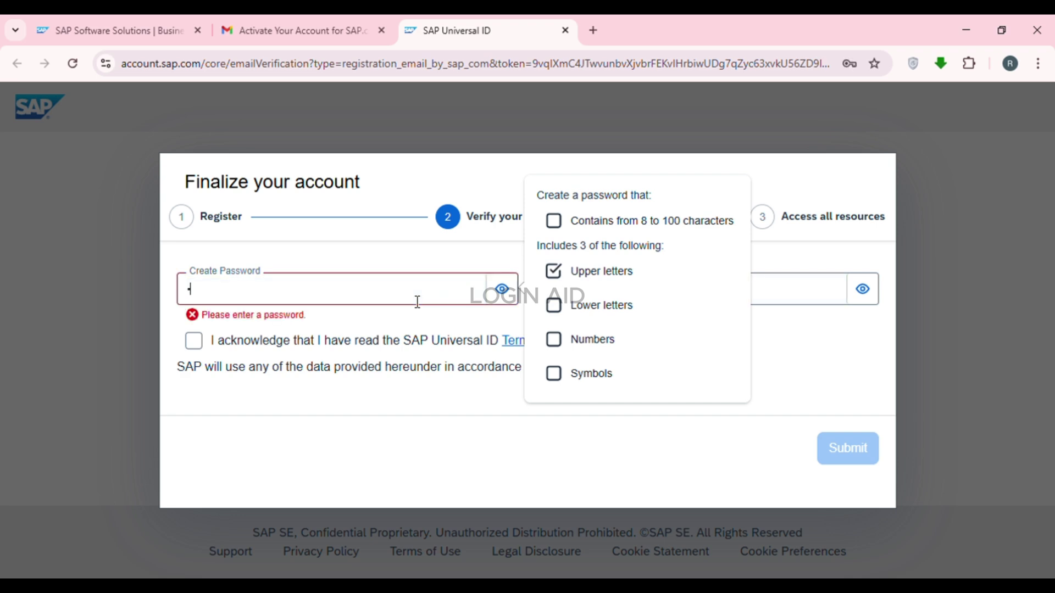
type("Sa")
type("•••••••••")
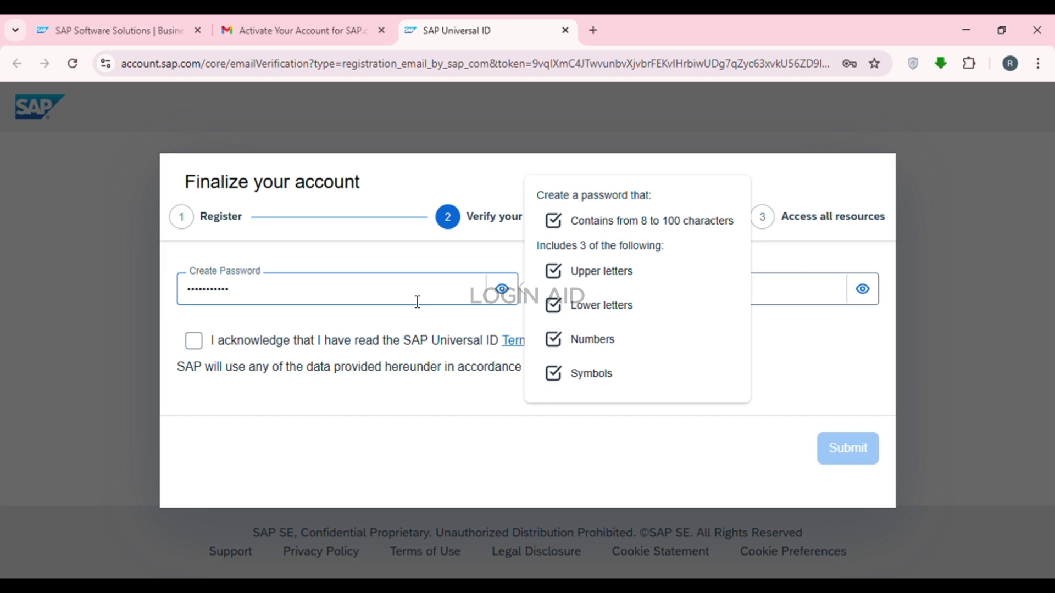
left_click(802, 302)
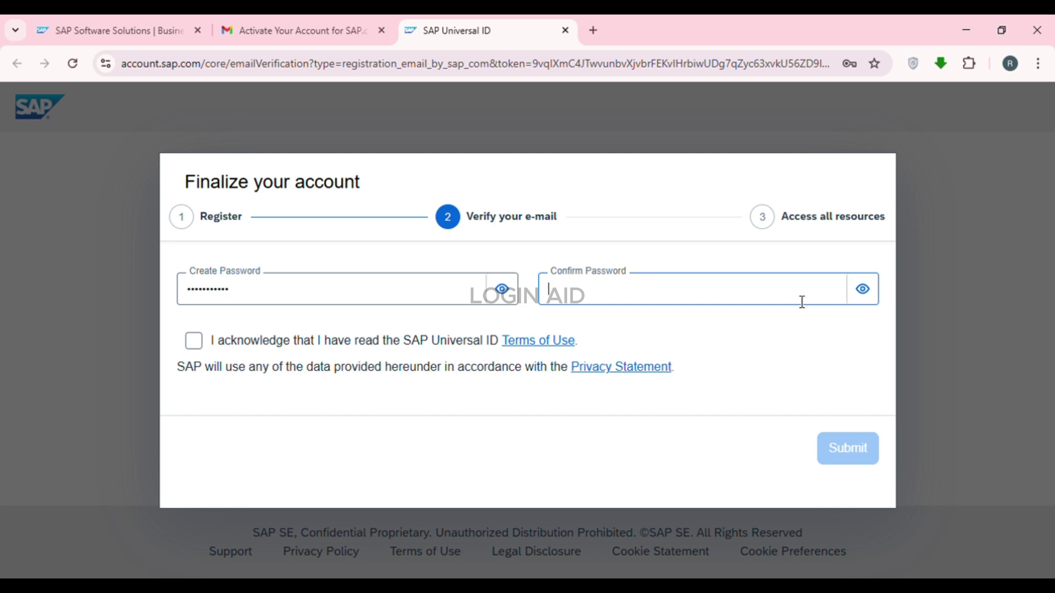
type("abcdefgh")
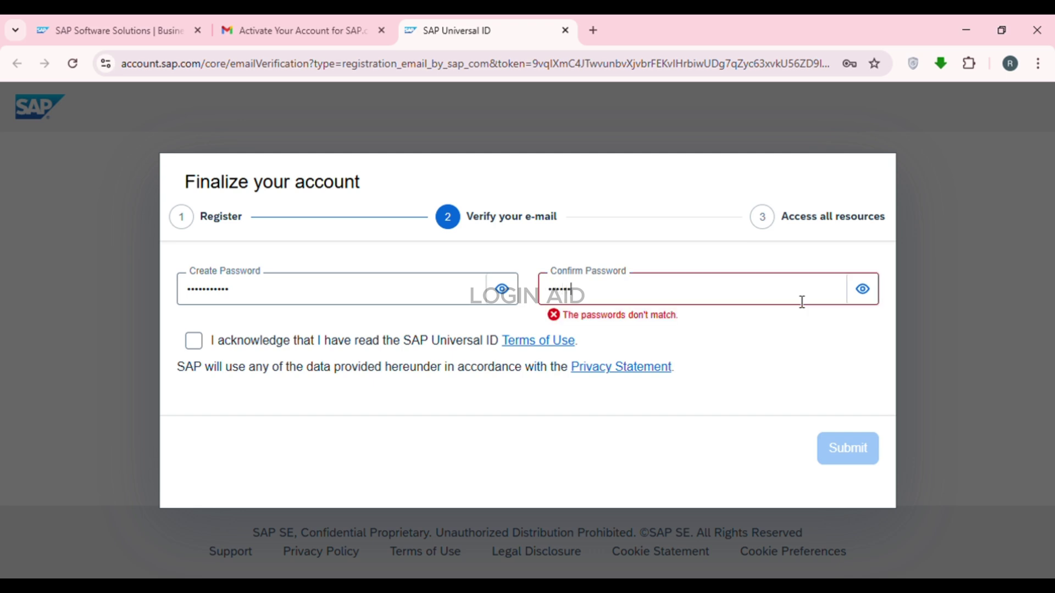
type("ijk")
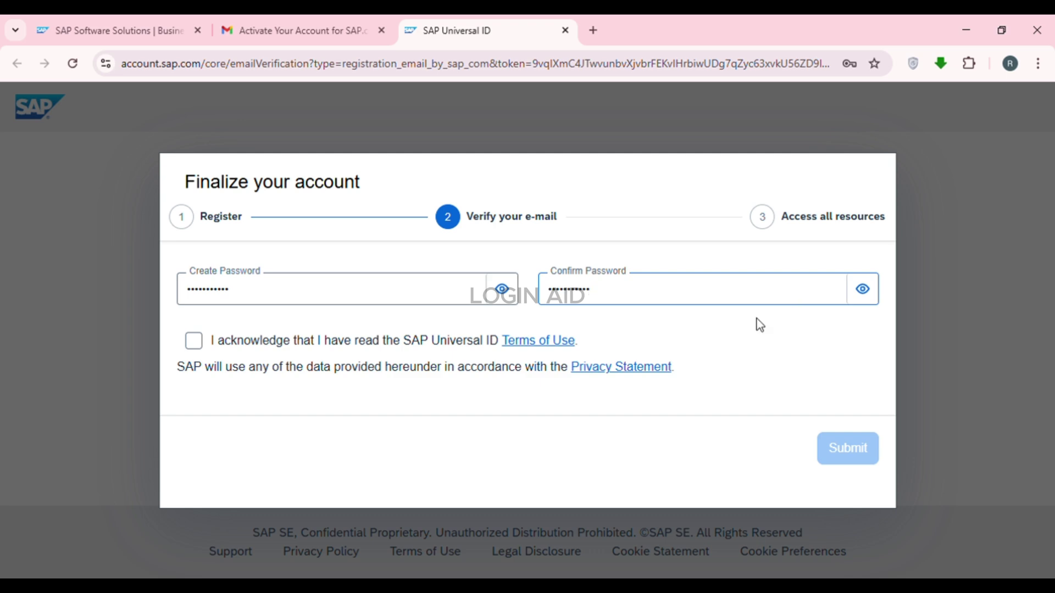
left_click(194, 341)
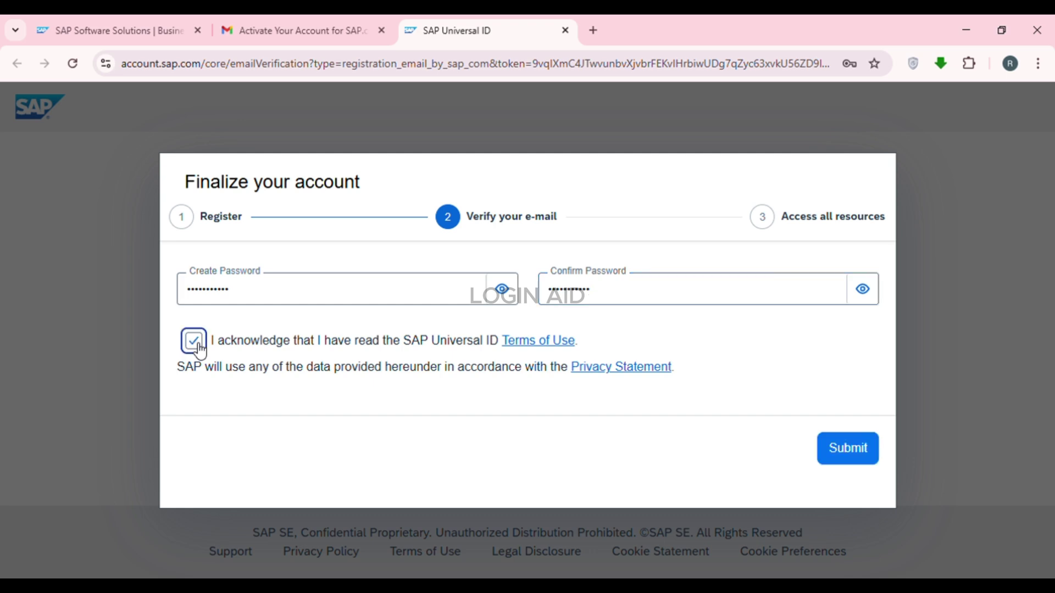
left_click(848, 450)
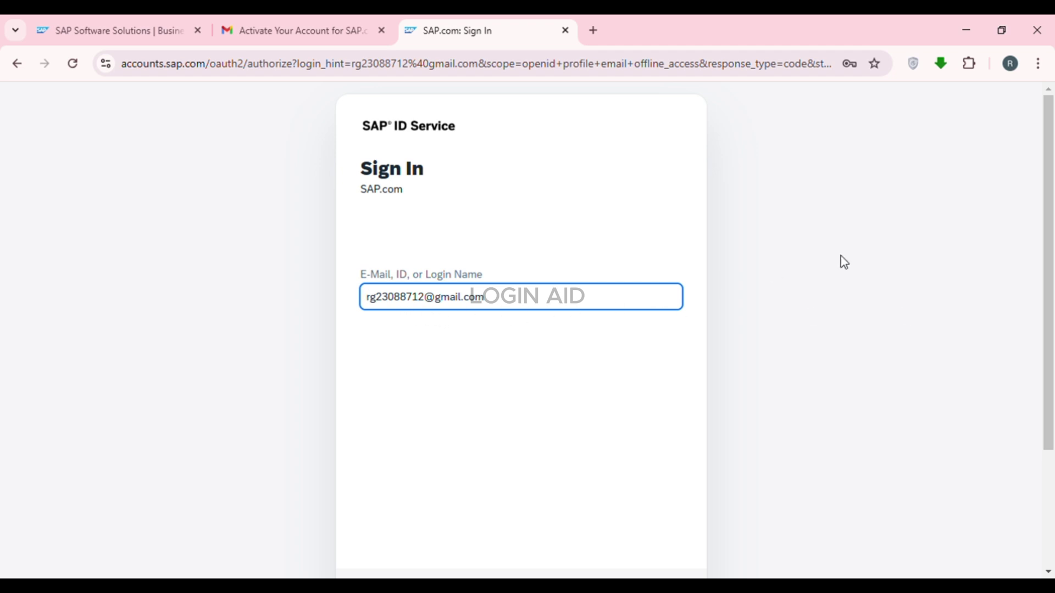
Step: Continue signing in, dismiss the Thank you message, and check then close the R profile panel
scroll(596, 399, "down", 3)
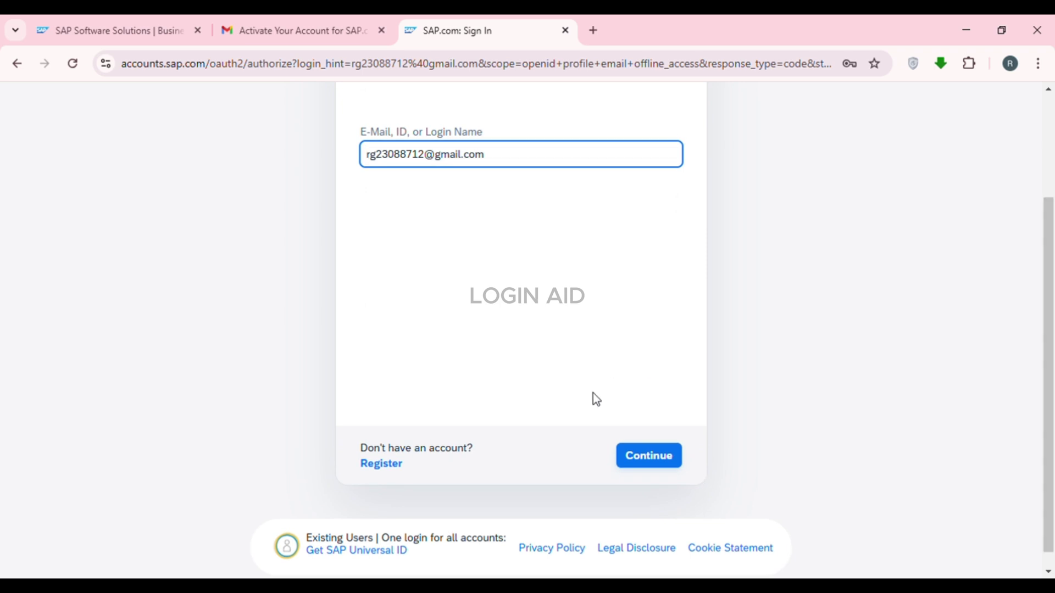
left_click(661, 462)
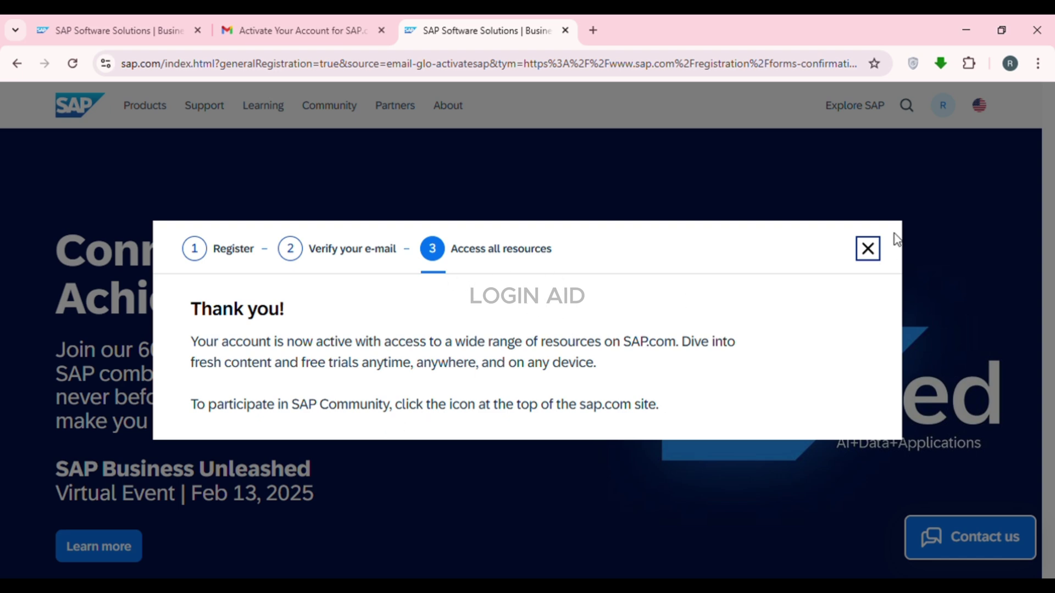
left_click(868, 250)
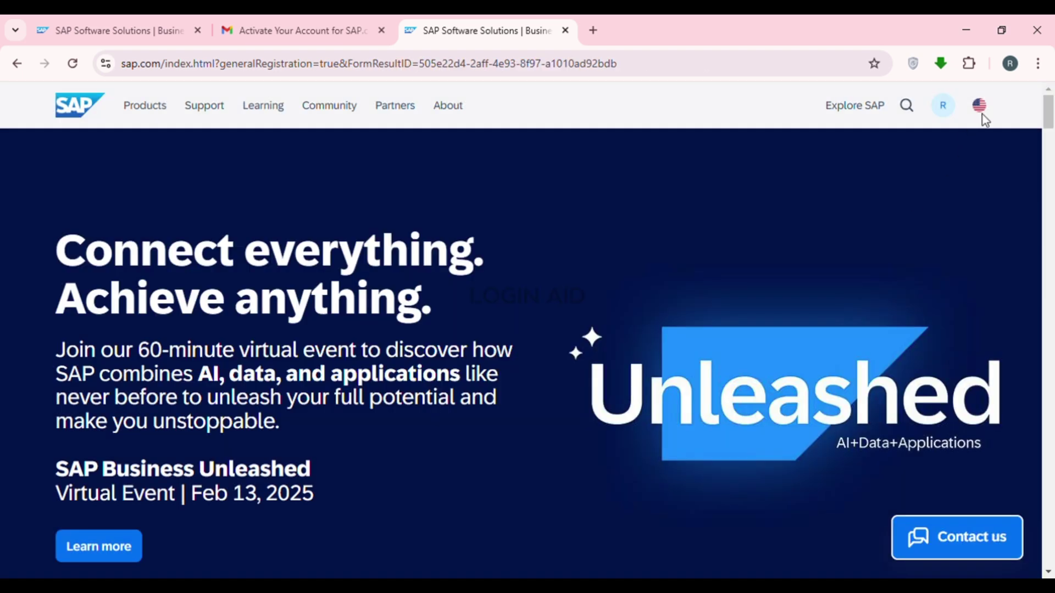
left_click(943, 114)
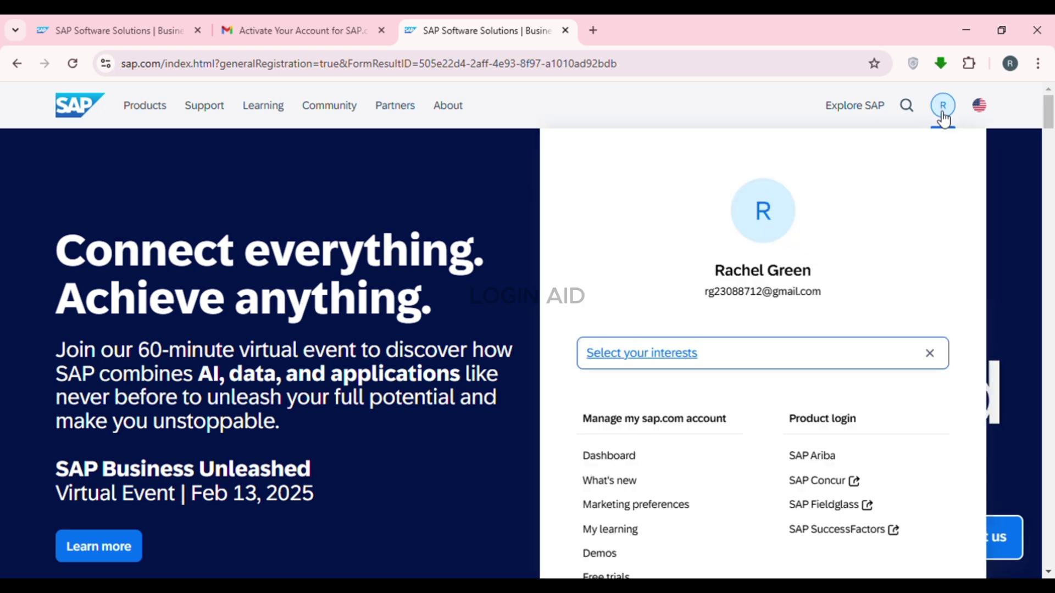
left_click(1014, 190)
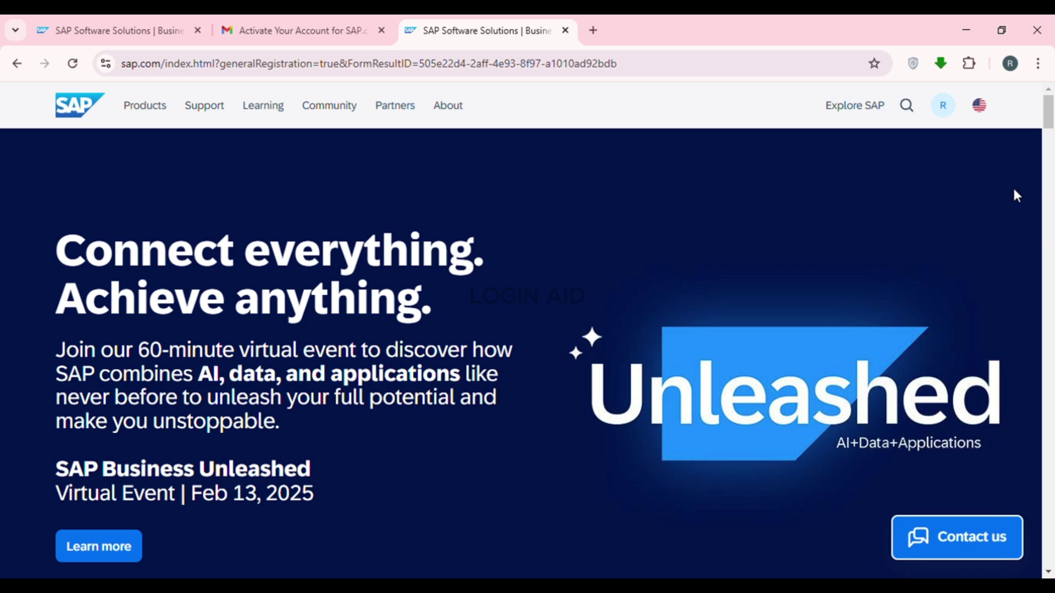